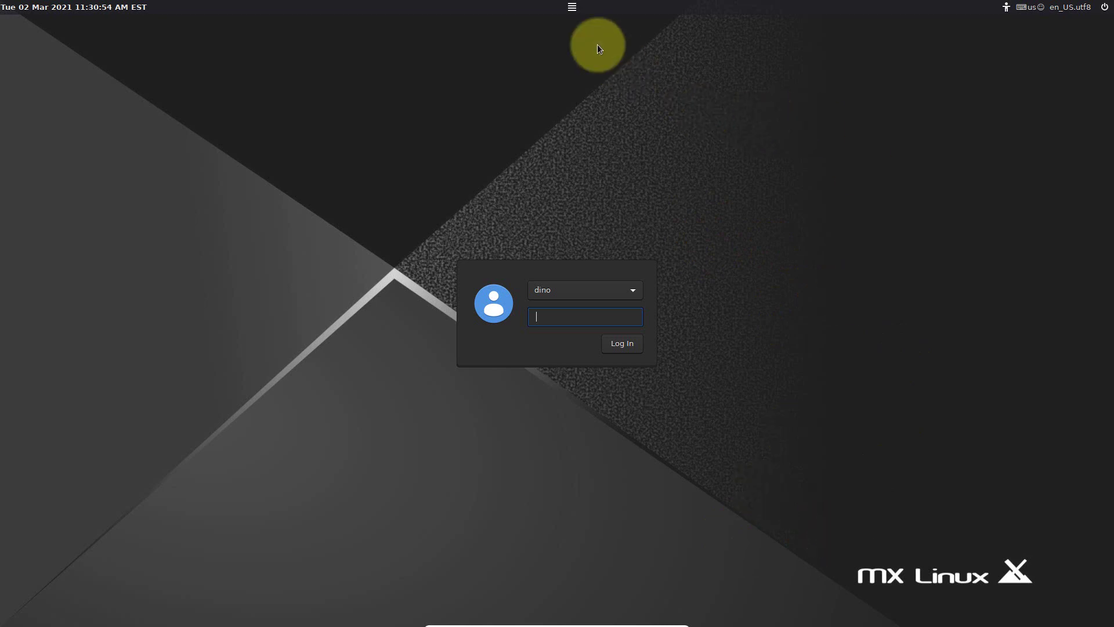
# Check the login session list without changing it, log in, and open the Whisker menu
pyautogui.click(572, 8)
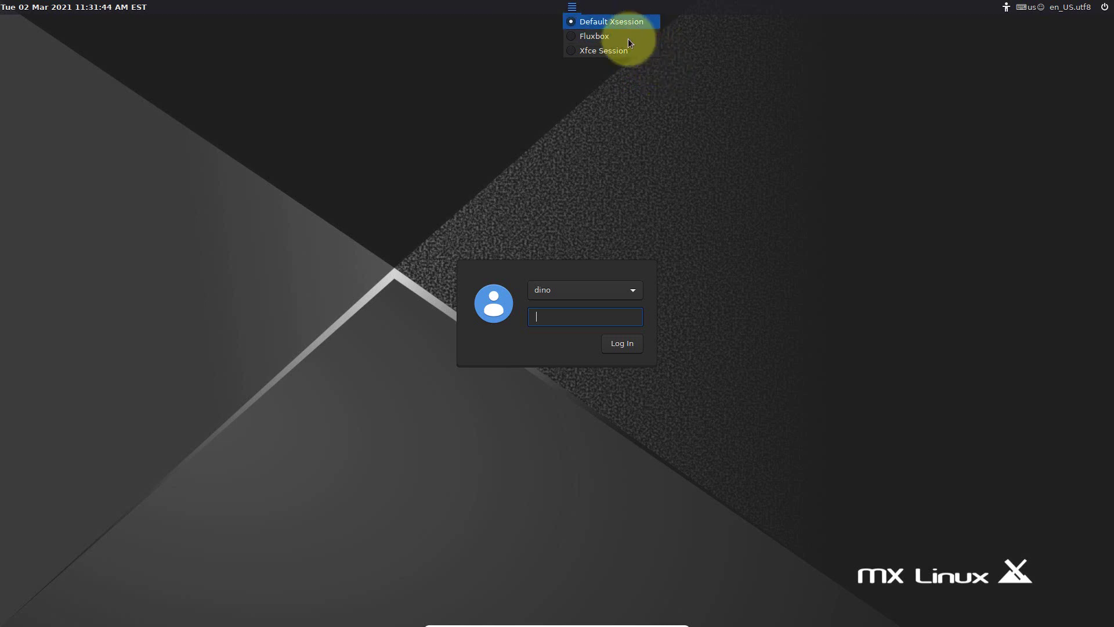
pyautogui.click(731, 4)
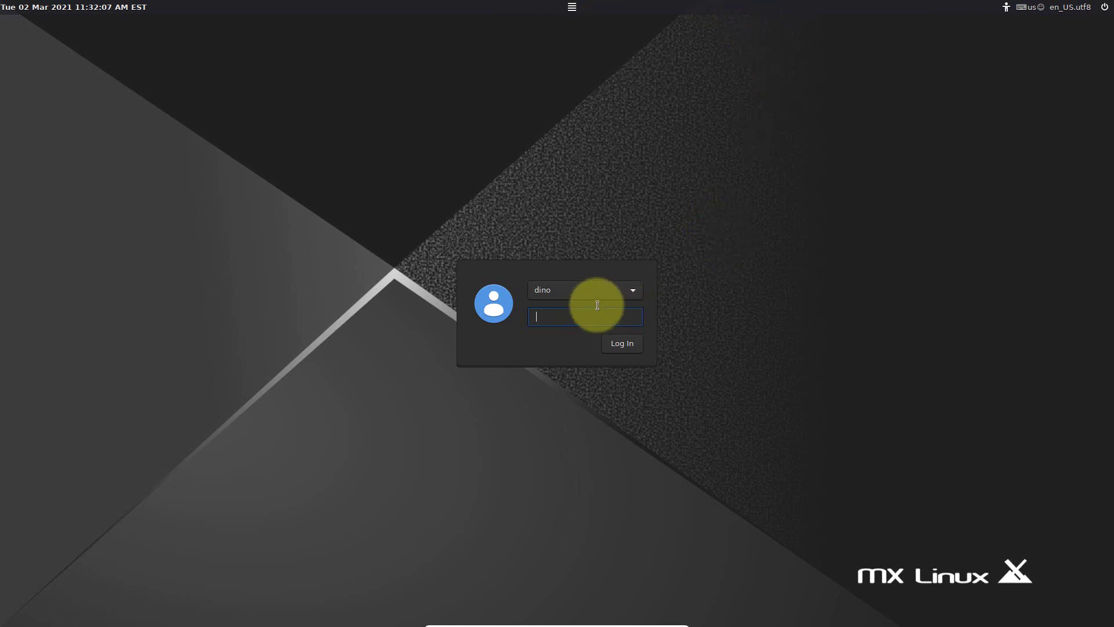
pyautogui.write('••••••')
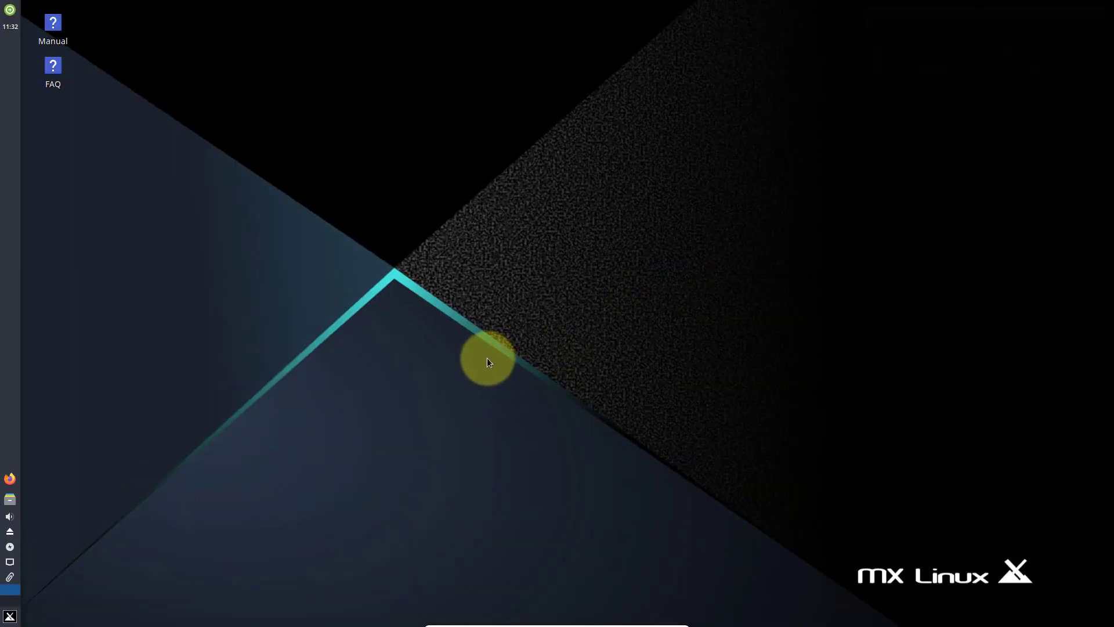
pyautogui.click(10, 618)
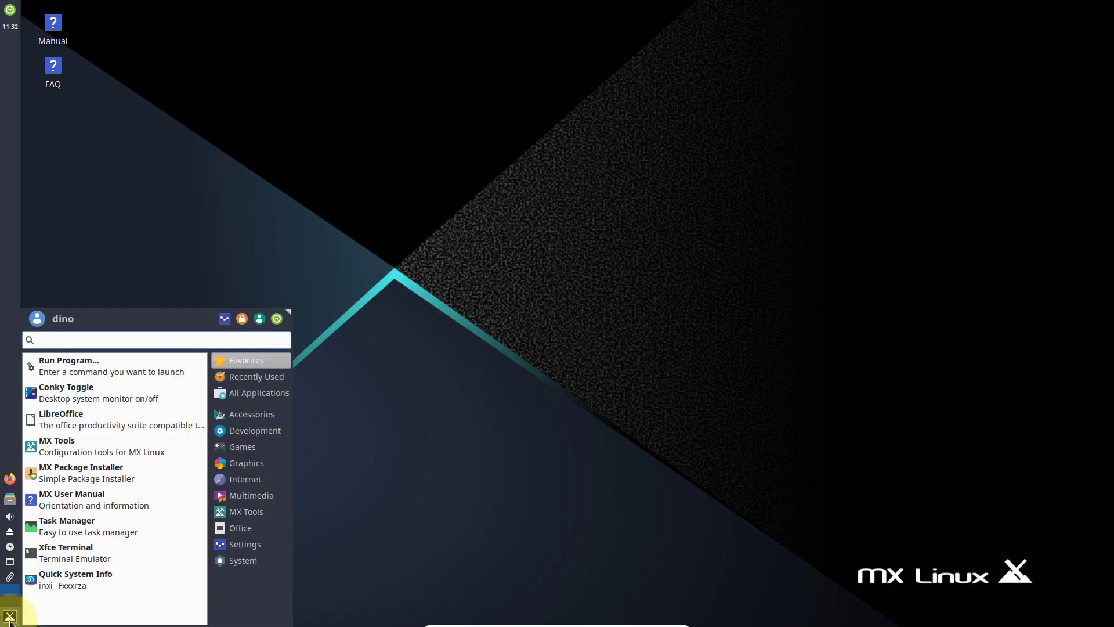
# Start Package Installer from MX Tools and enter the root password when prompted
pyautogui.click(121, 449)
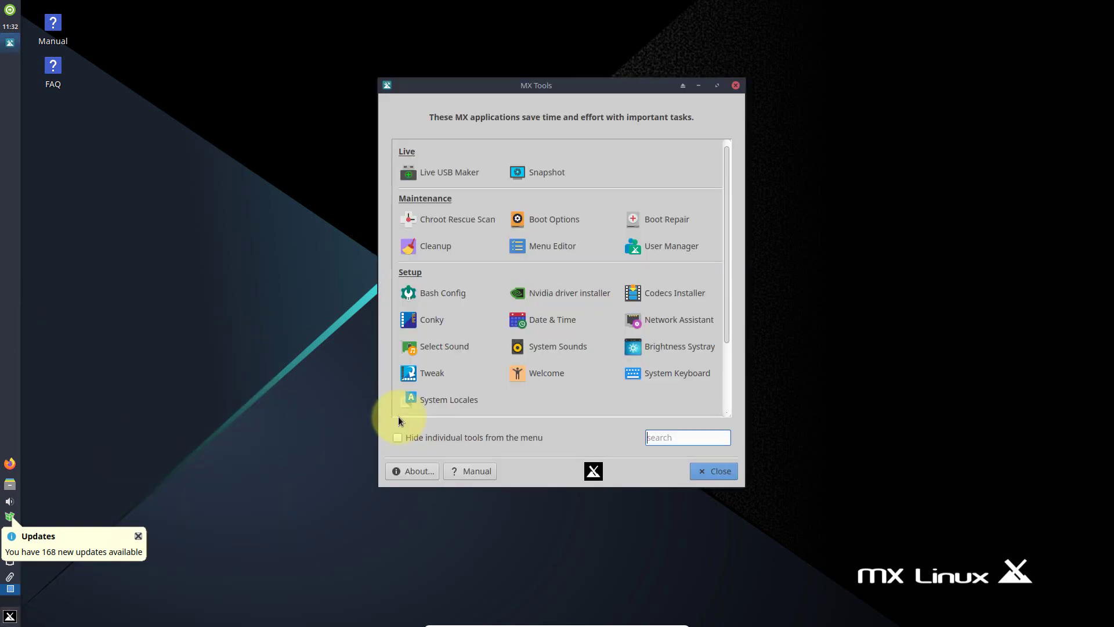
pyautogui.scroll(-2, 629, 334)
pyautogui.scroll(-1, 630, 334)
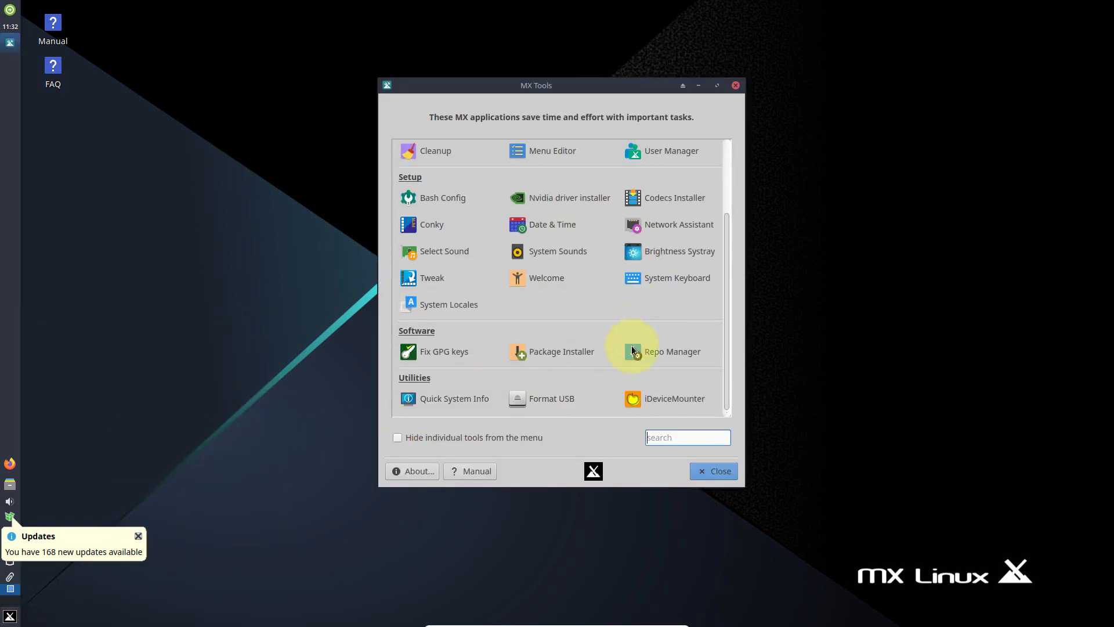
pyautogui.click(551, 350)
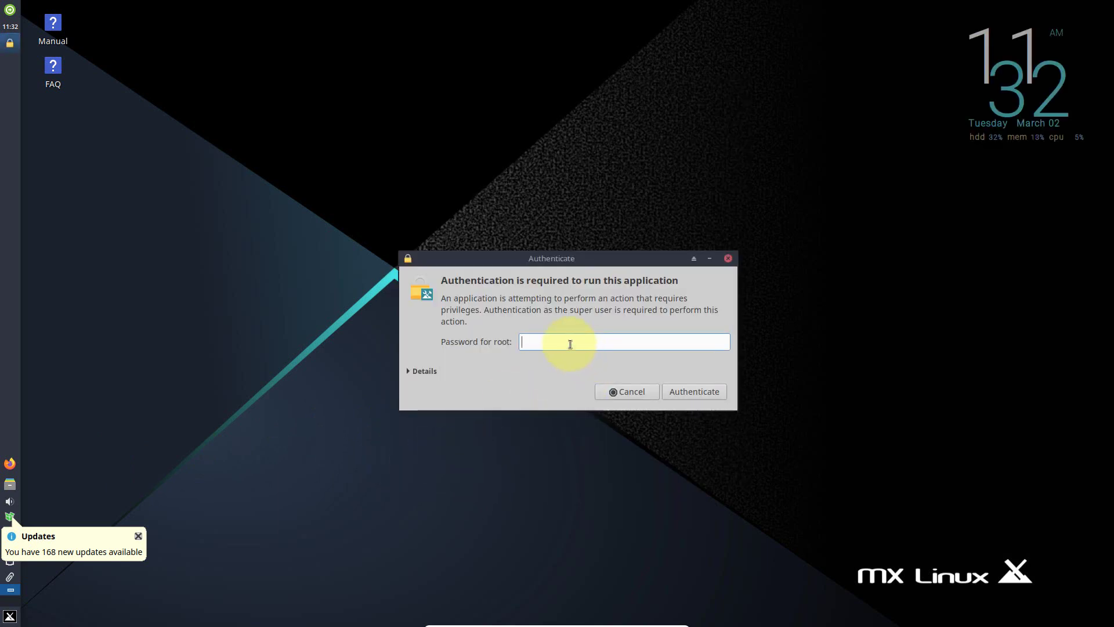
pyautogui.write('*')
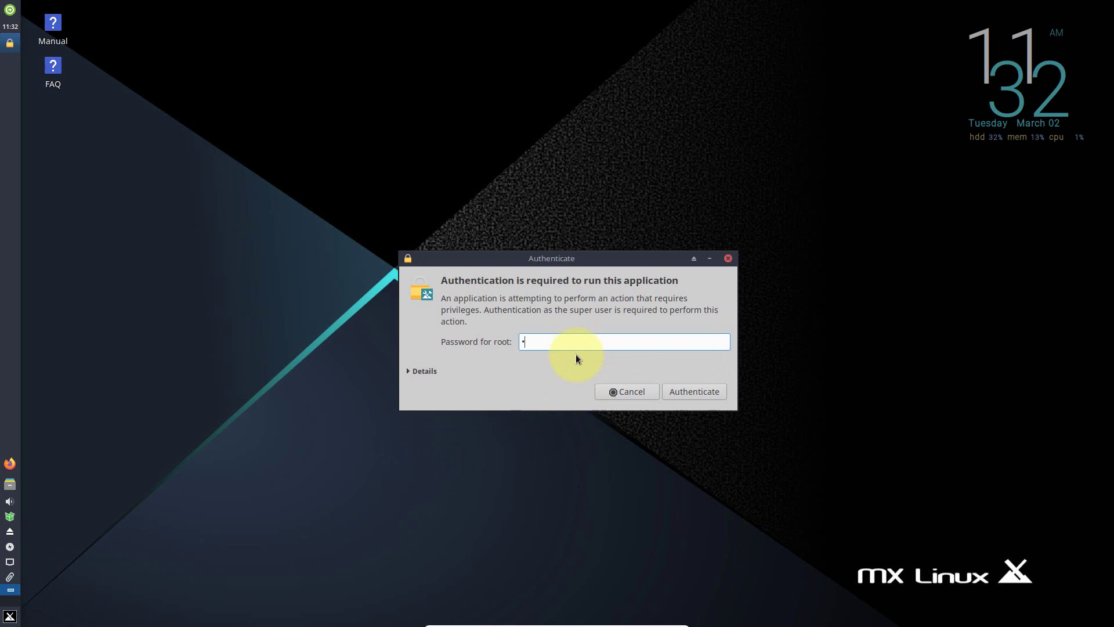
pyautogui.write('*****')
# Authenticate as root and expand Desktop Environments under Popular Applications
pyautogui.click(704, 391)
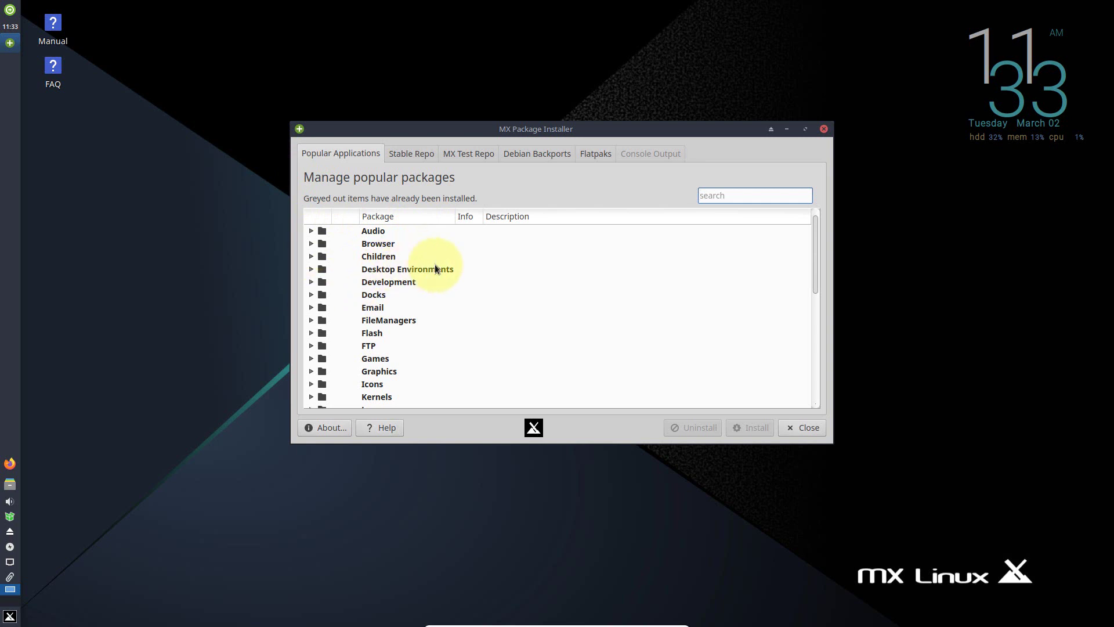
pyautogui.click(312, 270)
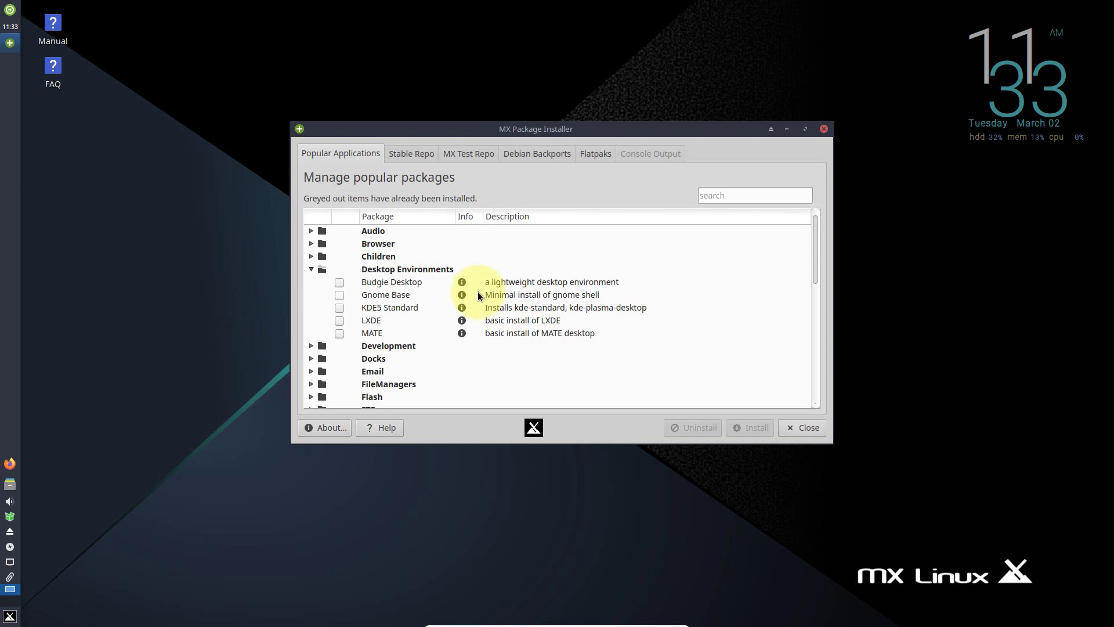
# Install Gnome Base, accepting the confirmation and display-manager prompts, then recheck Desktop Environments
pyautogui.click(340, 296)
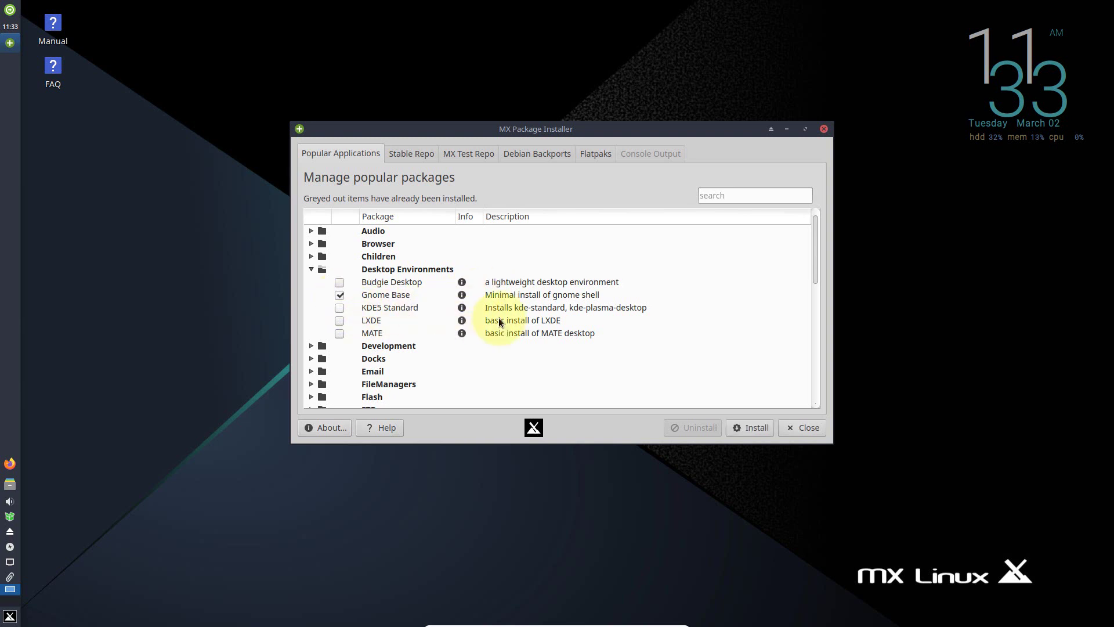
pyautogui.click(750, 430)
pyautogui.click(636, 330)
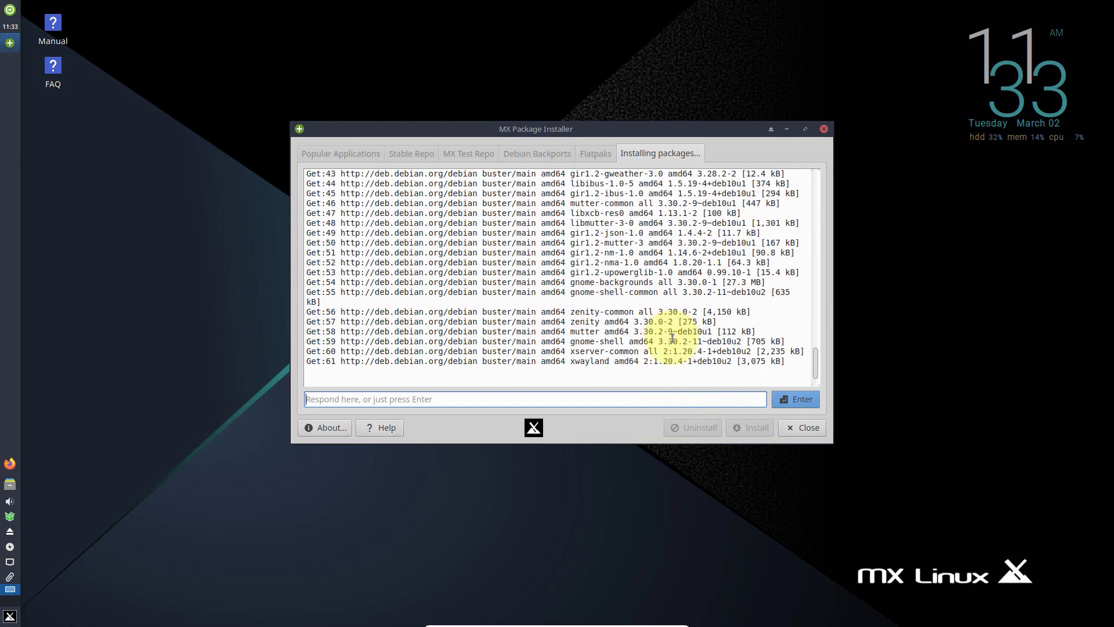
pyautogui.click(725, 435)
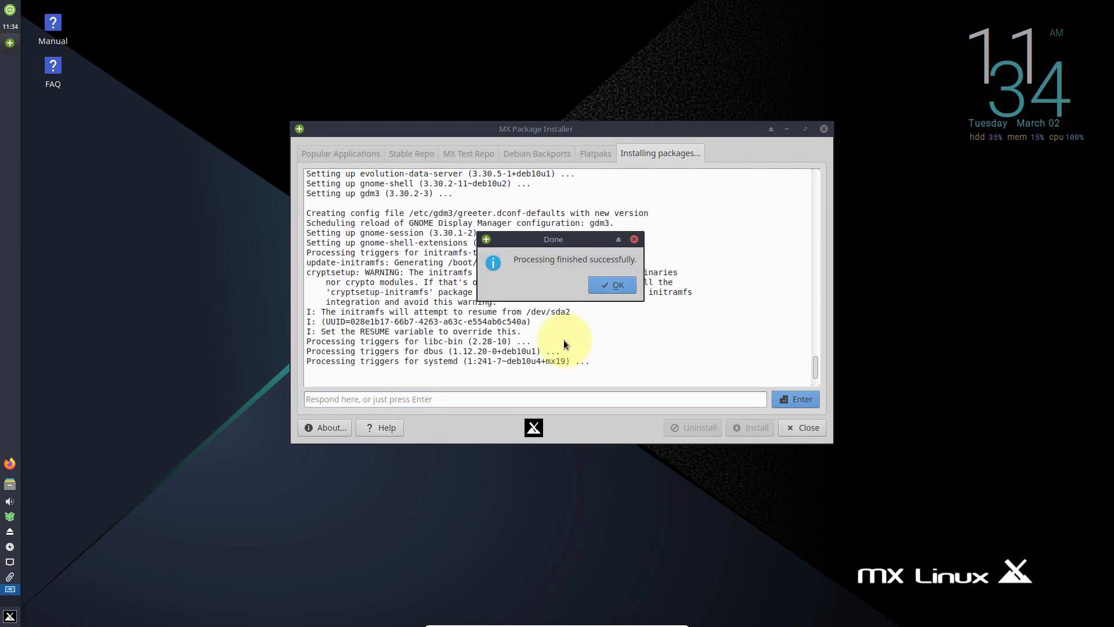
pyautogui.click(621, 284)
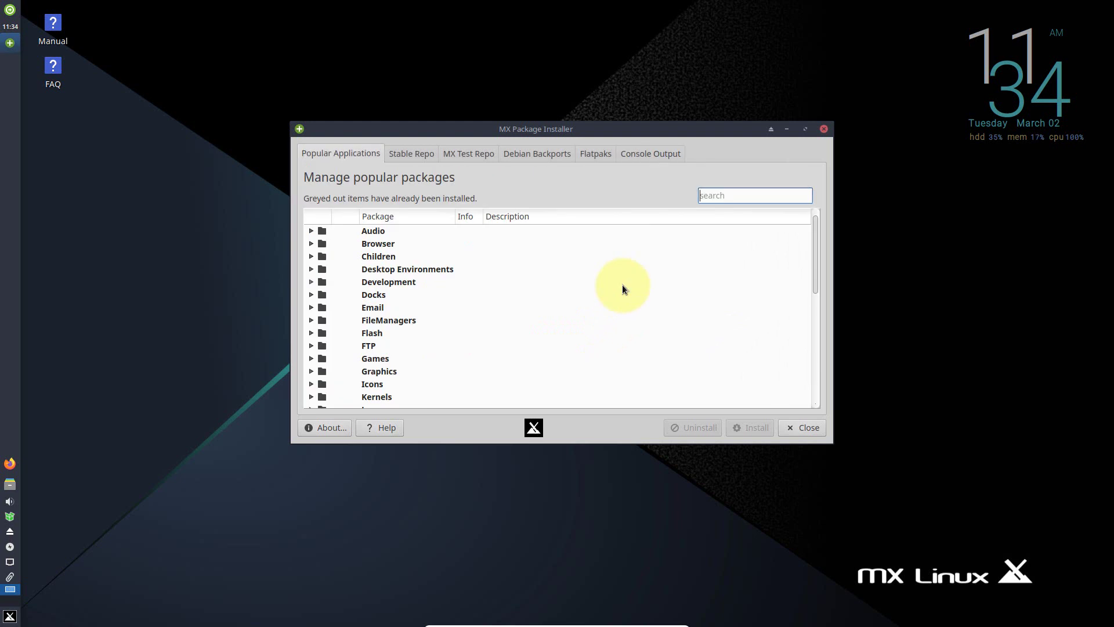
pyautogui.click(309, 270)
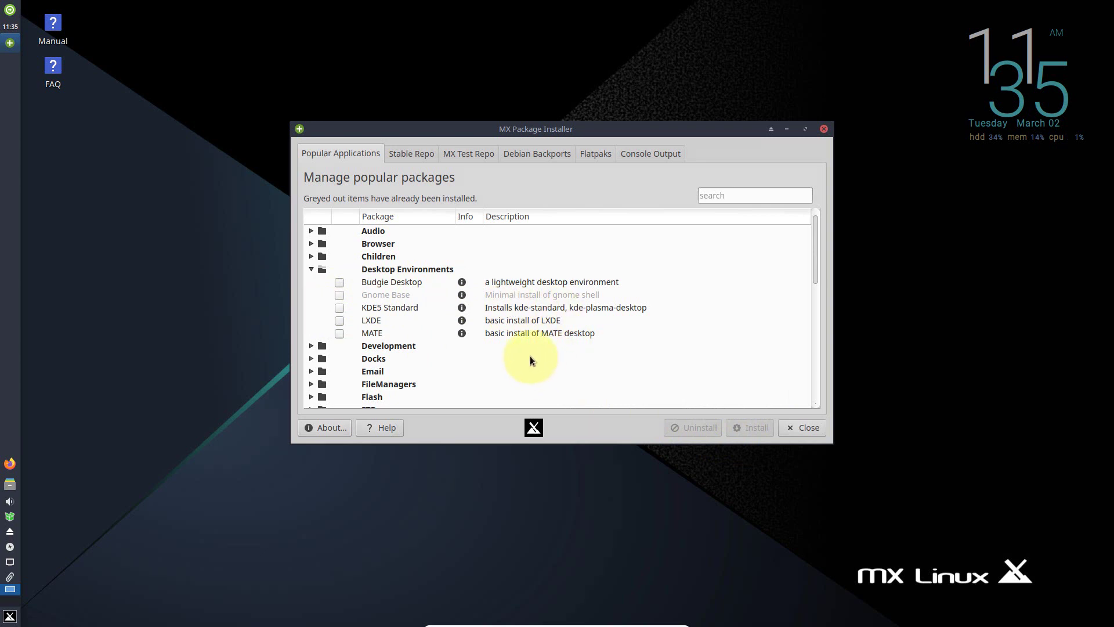
# Close the MX Package Installer window
pyautogui.click(822, 130)
# Close MX Tools and log out of the Xfce session from the Whisker menu
pyautogui.click(742, 109)
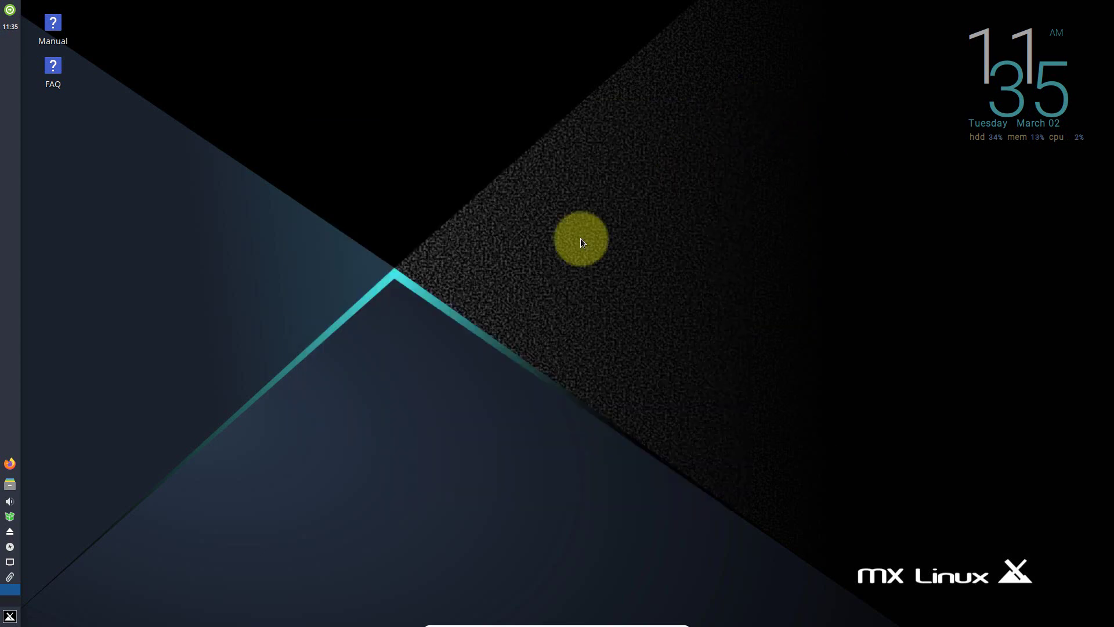
pyautogui.click(10, 616)
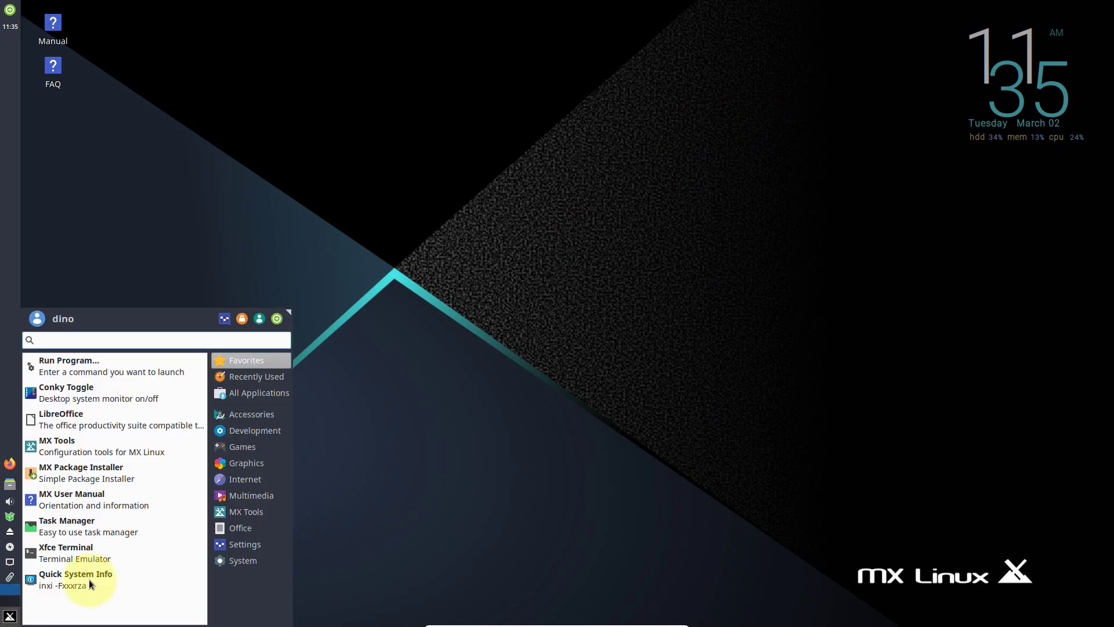
pyautogui.click(221, 478)
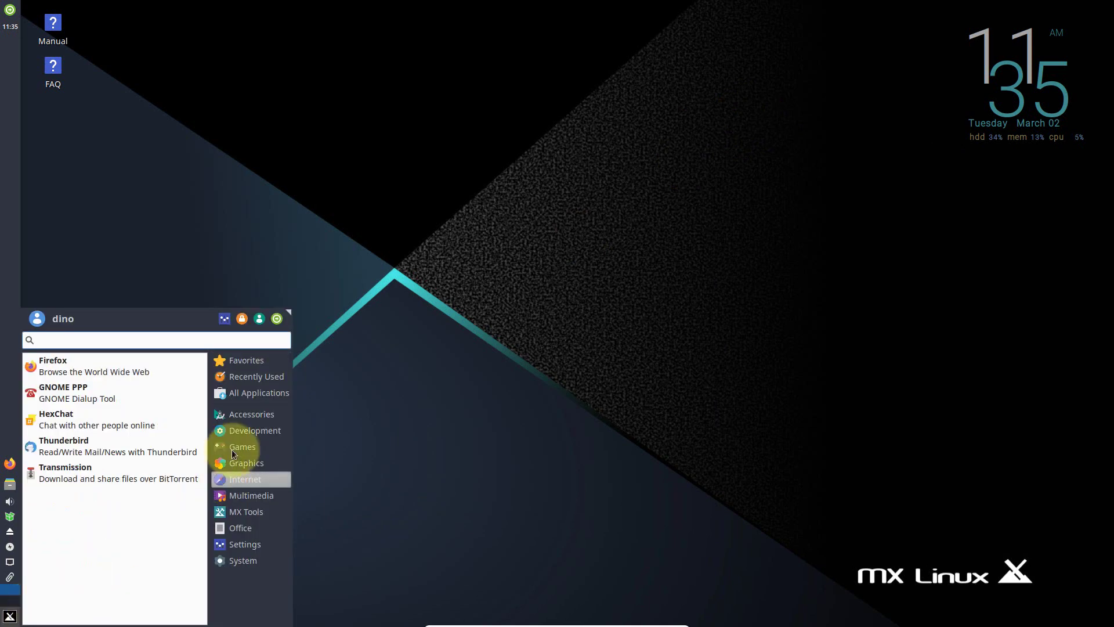
pyautogui.click(276, 319)
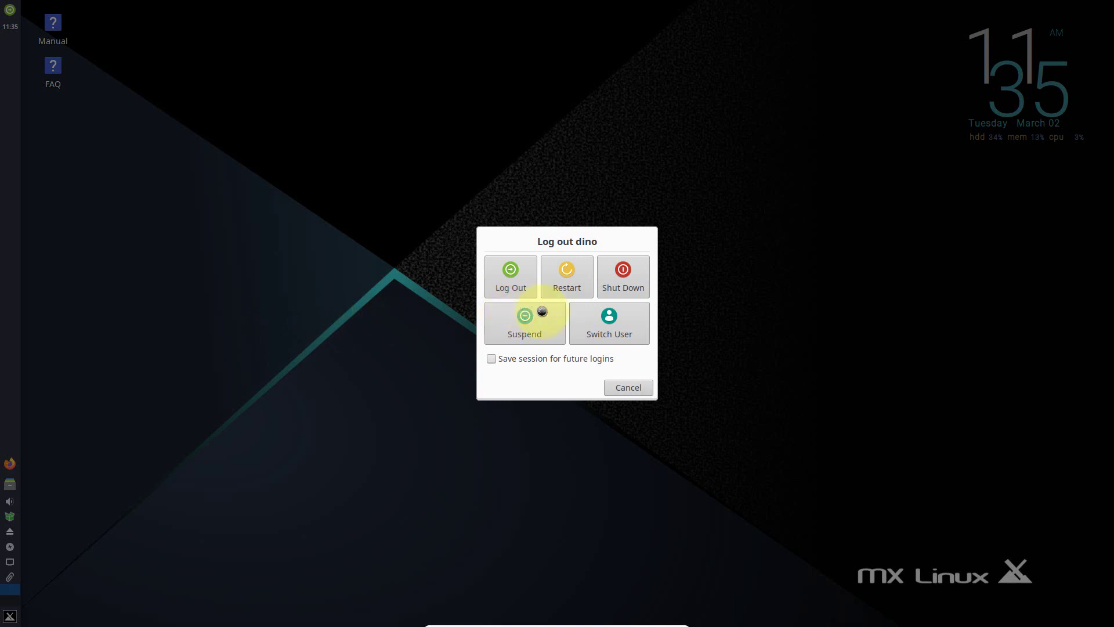
pyautogui.click(510, 283)
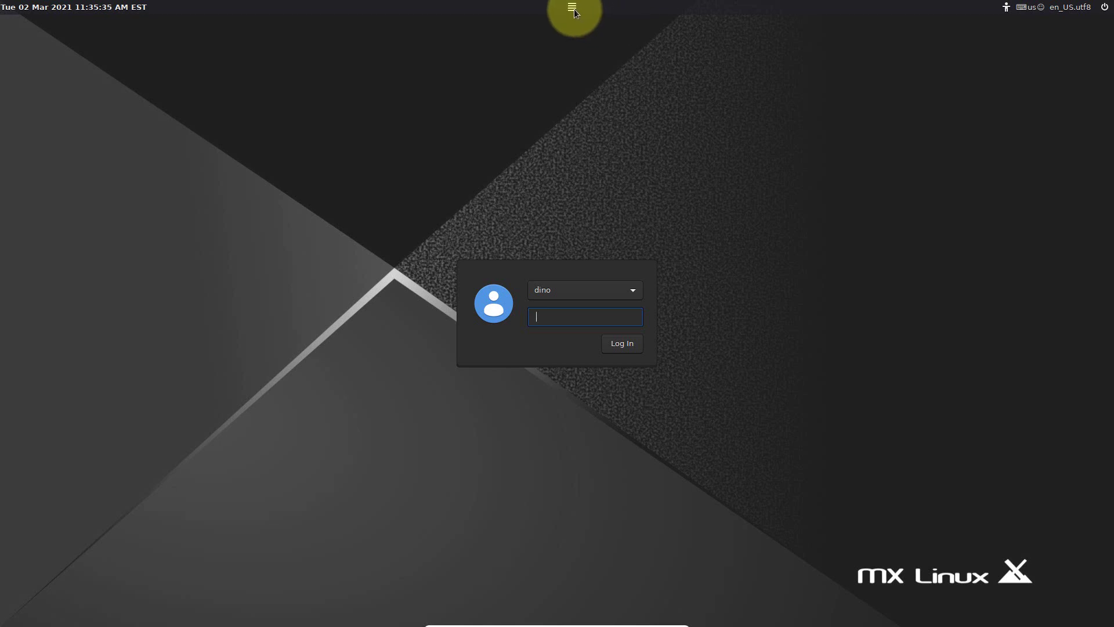
# Select the GNOME Classic session on the login screen and log in with the password
pyautogui.click(572, 8)
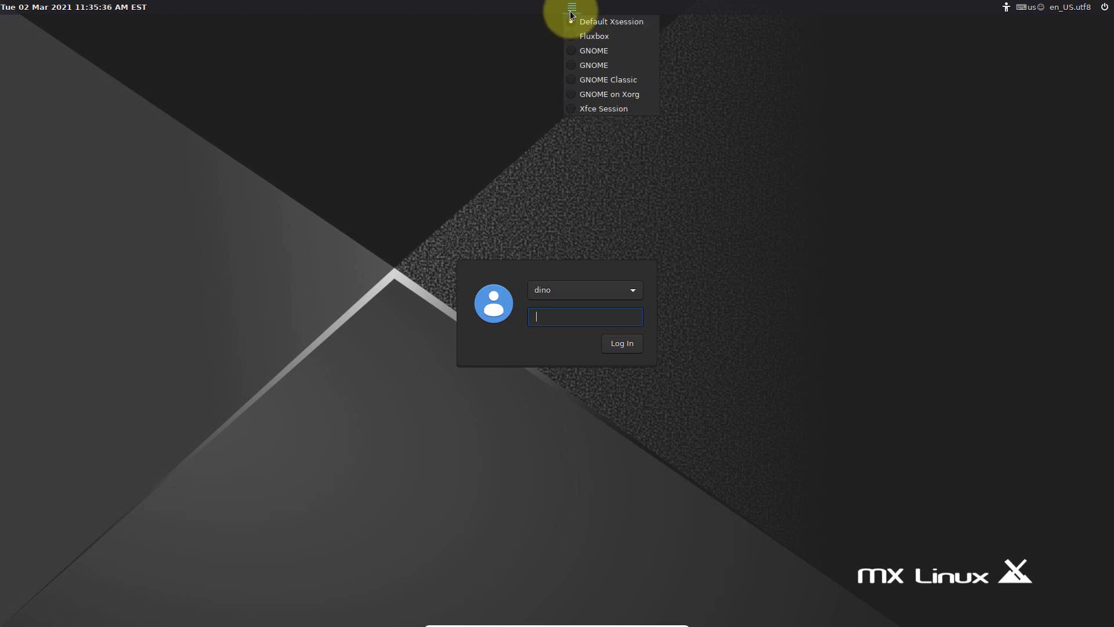
pyautogui.click(627, 79)
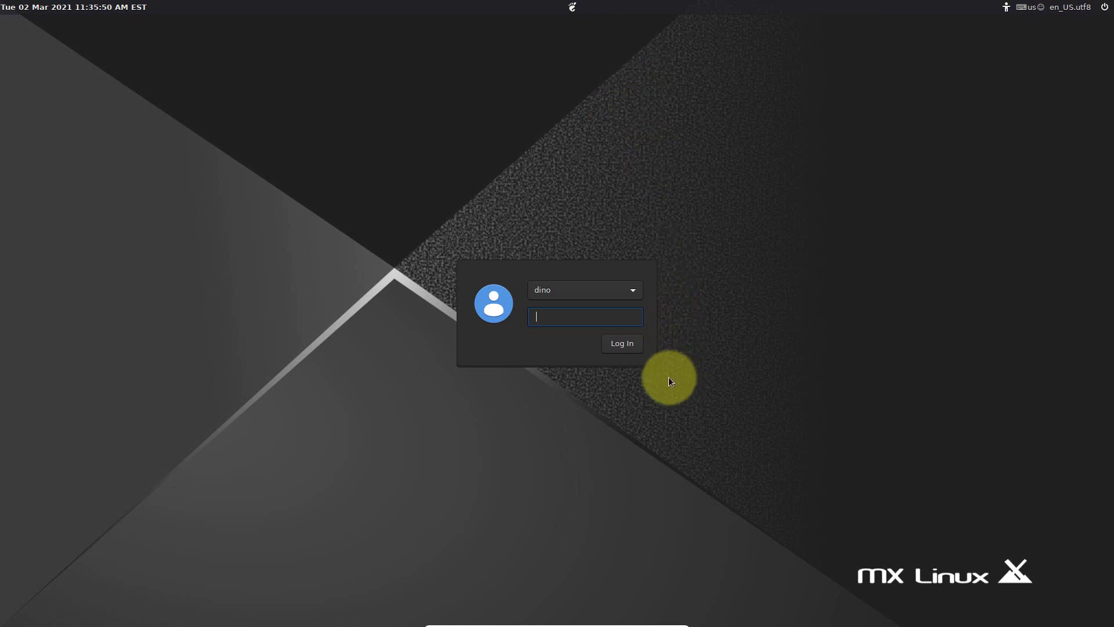
pyautogui.write('•••')
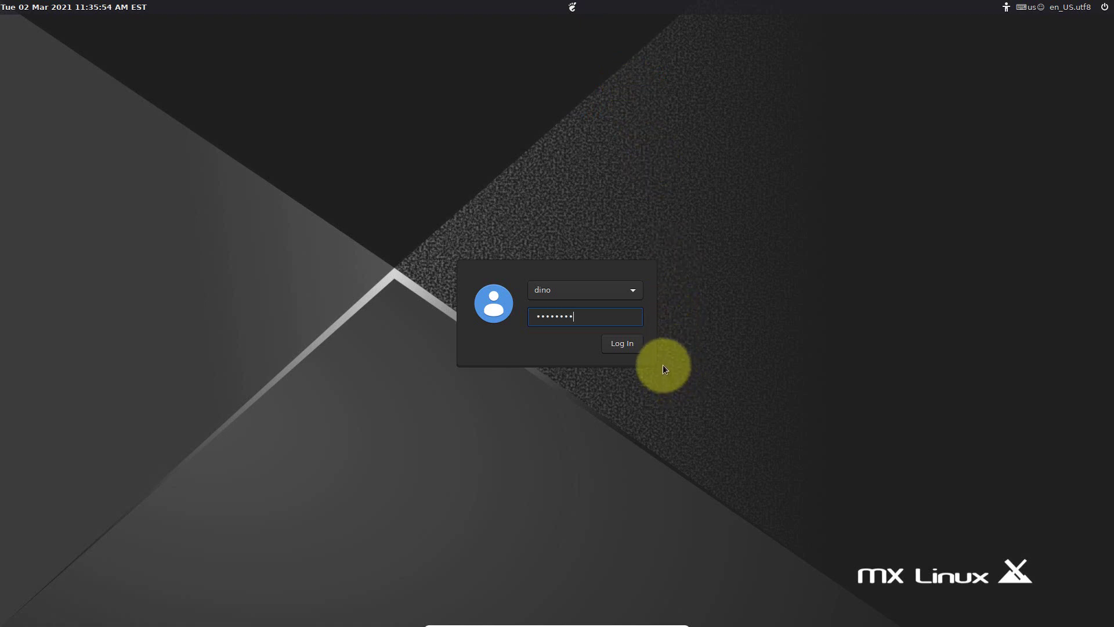
pyautogui.click(621, 343)
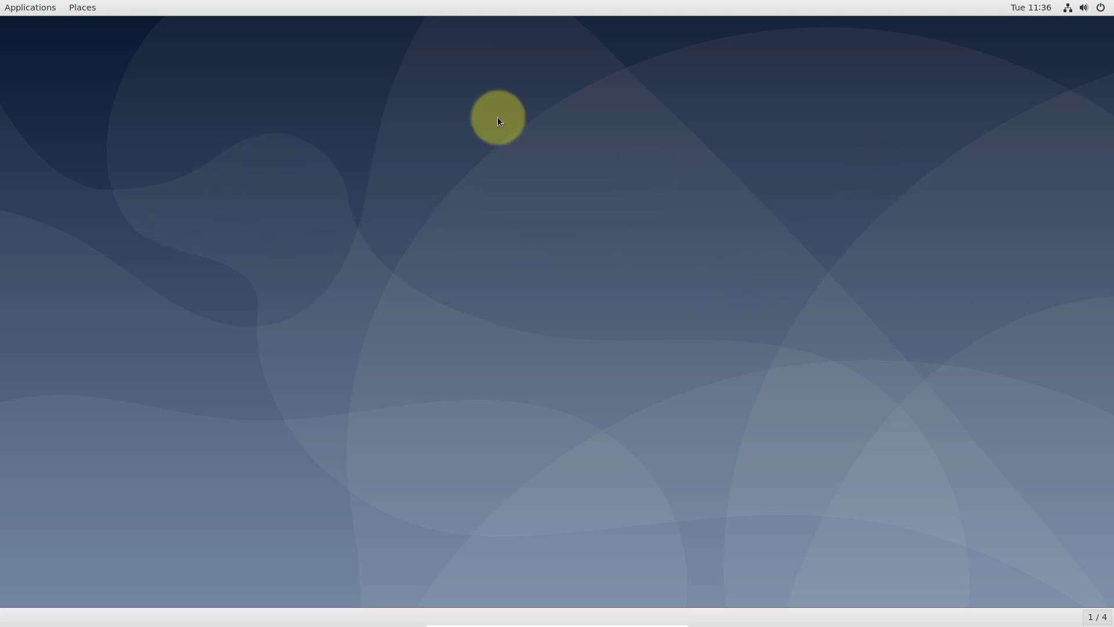
# Open the top-panel Applications menu on its Internet submenu
pyautogui.click(17, 8)
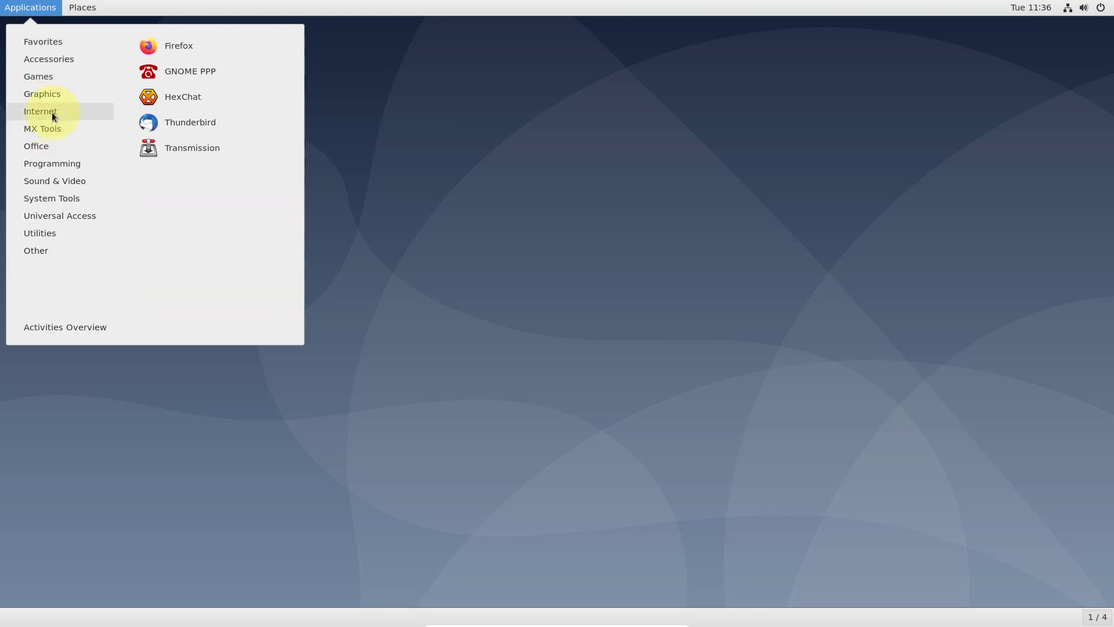
pyautogui.moveTo(49, 149)
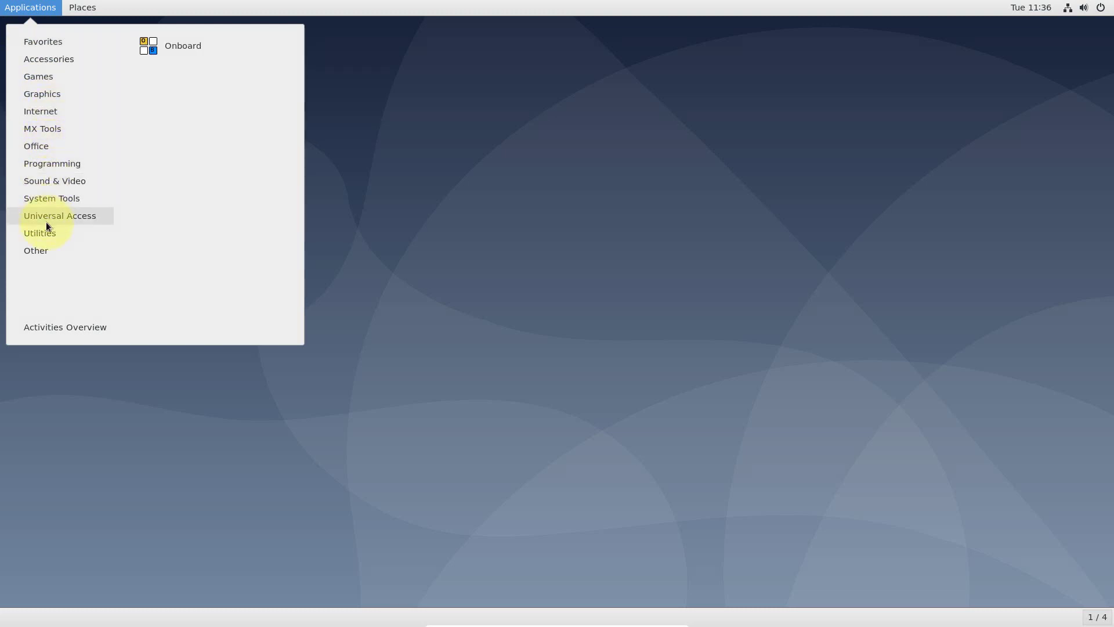
pyautogui.moveTo(55, 76)
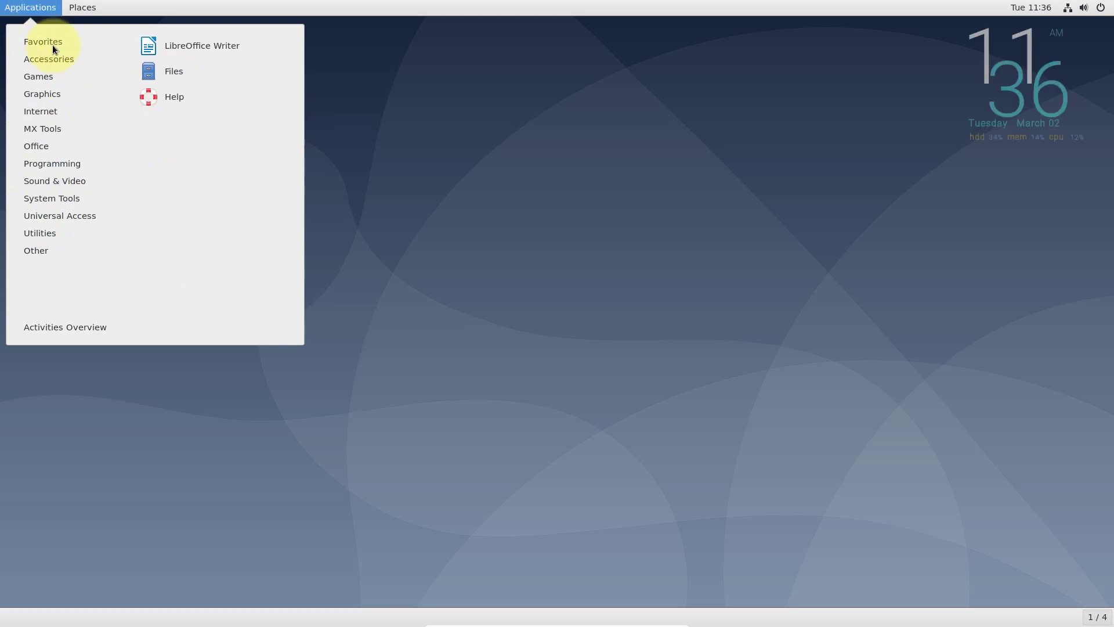
# Launch Firefox from Applications > Internet and nudge its window slightly lower
pyautogui.moveTo(55, 112)
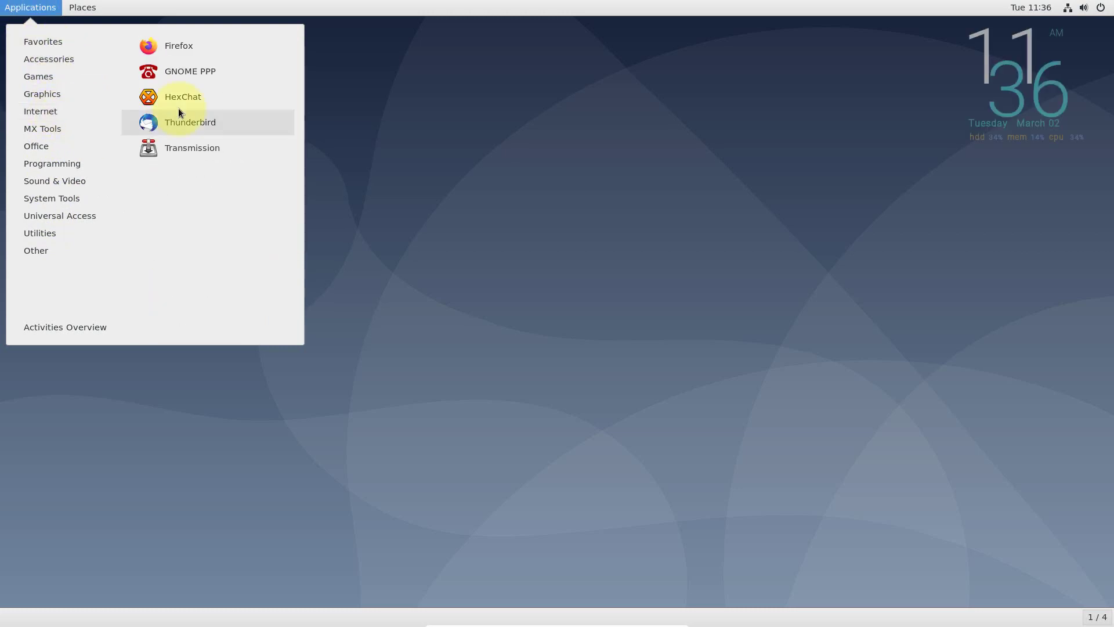
pyautogui.click(181, 52)
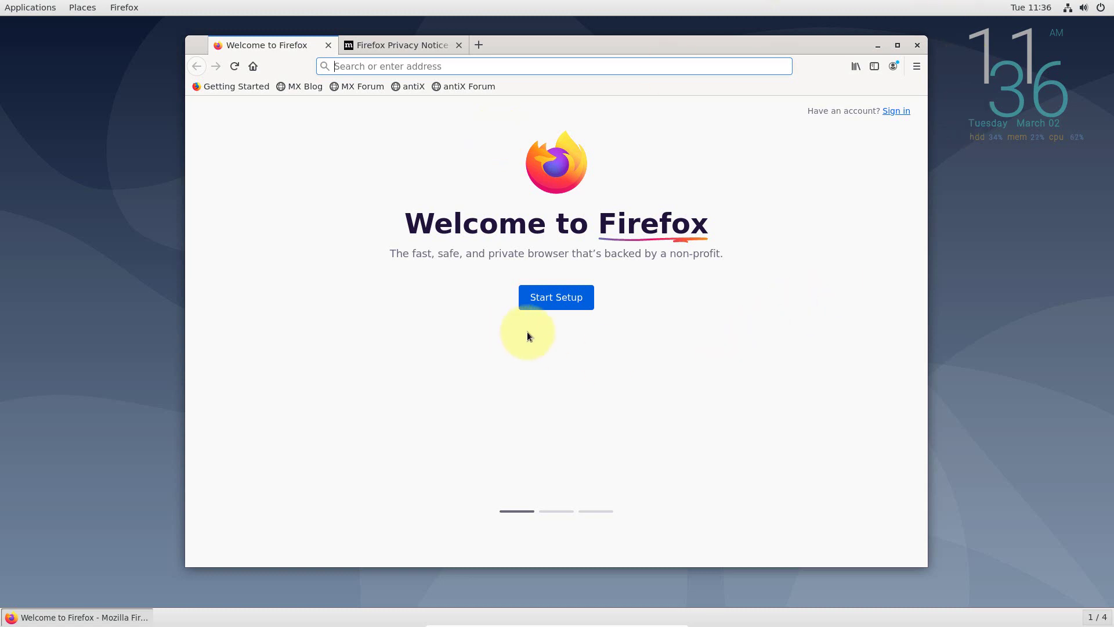
pyautogui.moveTo(809, 46)
pyautogui.mouseDown()
pyautogui.moveTo(816, 100)
pyautogui.moveTo(820, 50)
pyautogui.moveTo(808, 57)
pyautogui.mouseUp()
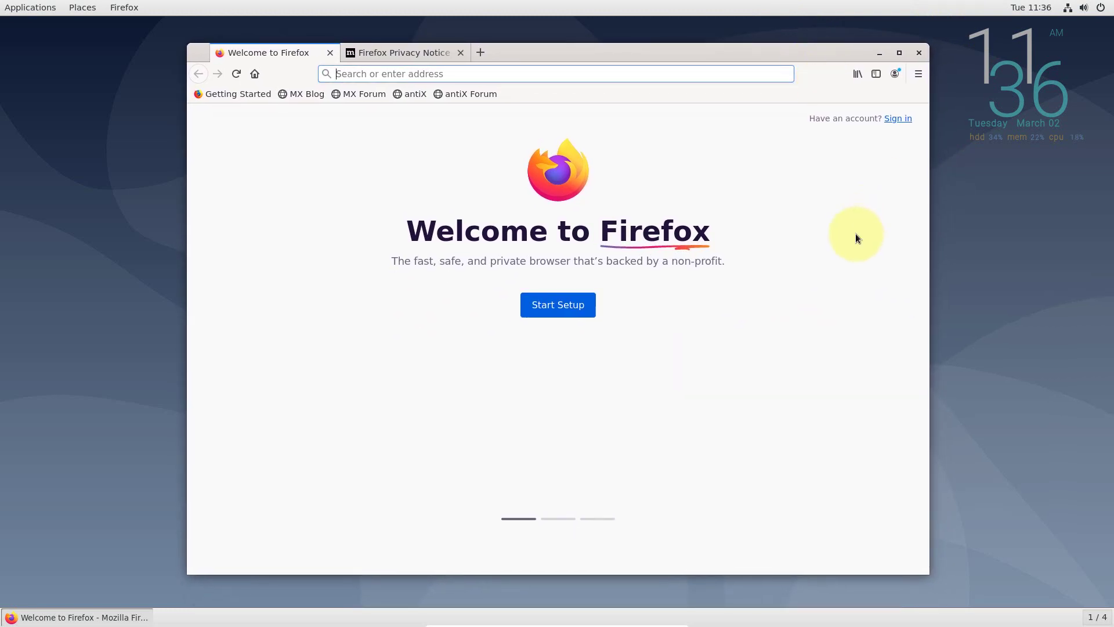